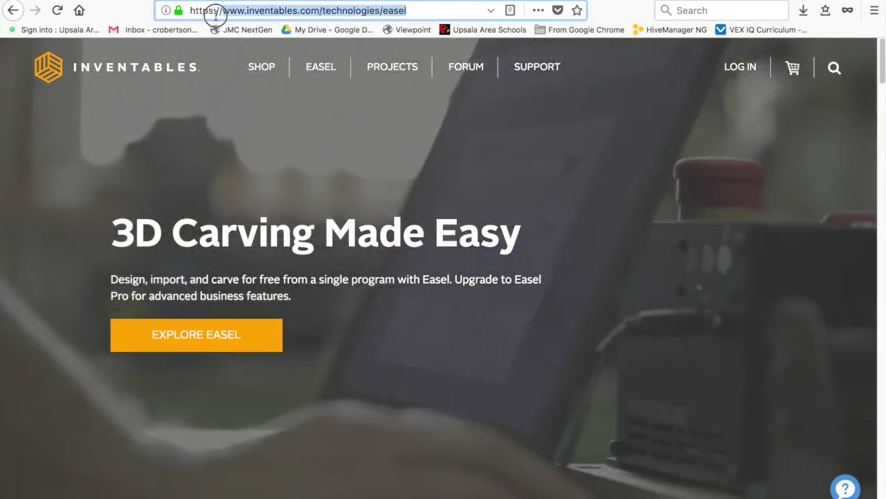
- Open Easel from the Inventables site to reach the account sign-in page
left_click(204, 12)
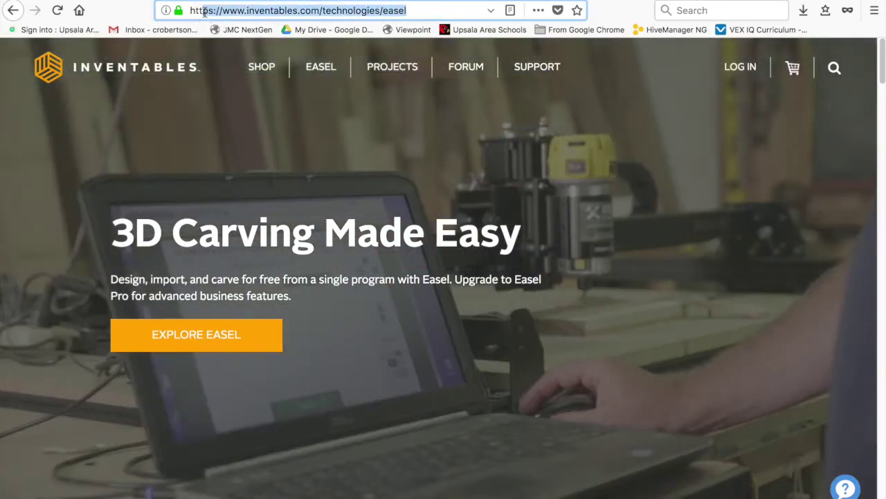
left_click(412, 307)
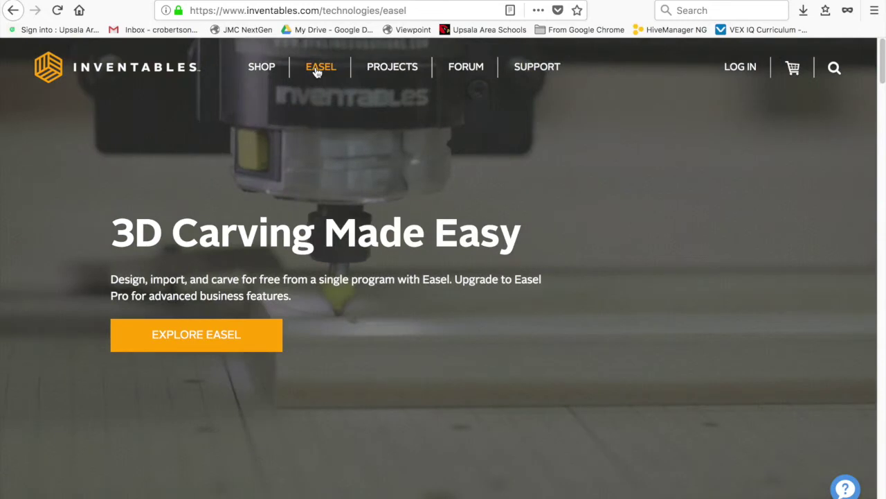
left_click(317, 70)
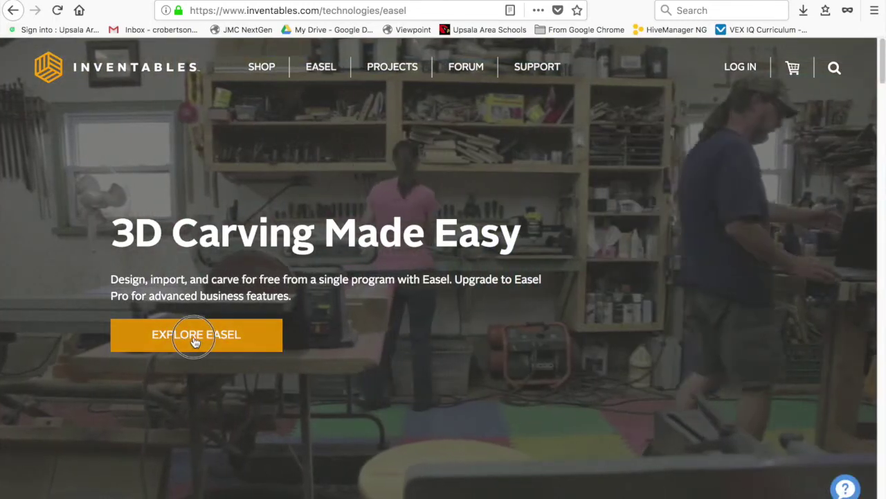
left_click(196, 340)
left_click(461, 340)
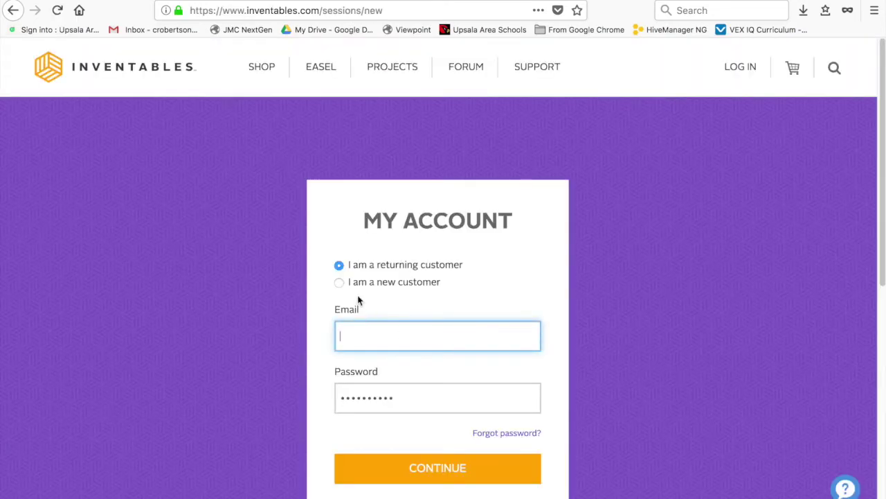
- Sign in as a returning customer with the saved account e-mail
scroll(358, 284, "down", 1)
left_click(362, 259)
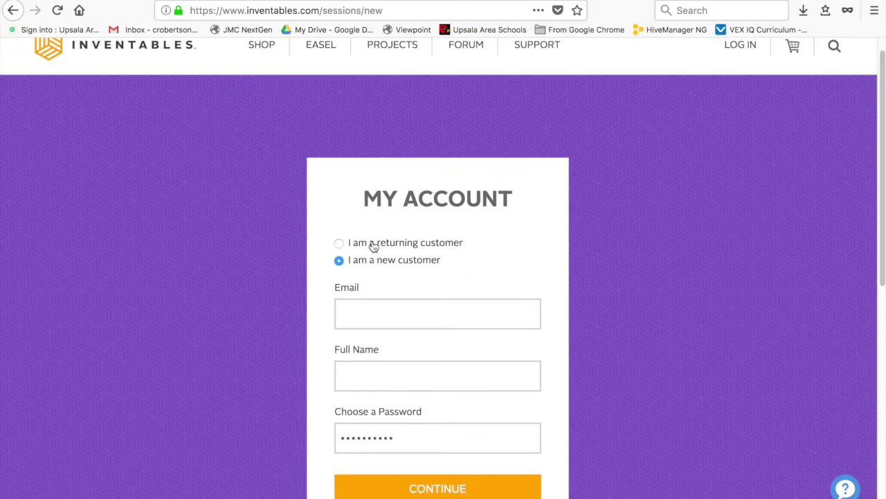
left_click(373, 243)
left_click(396, 316)
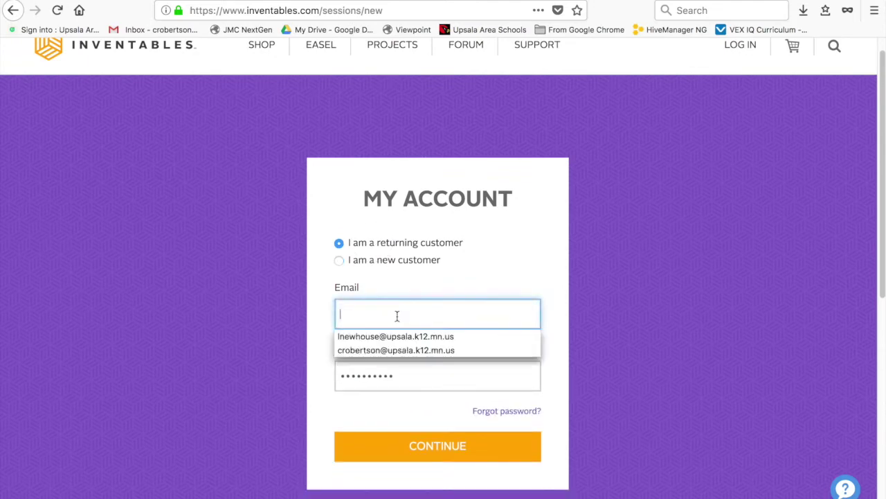
left_click(399, 350)
scroll(430, 374, "down", 2)
left_click(433, 363)
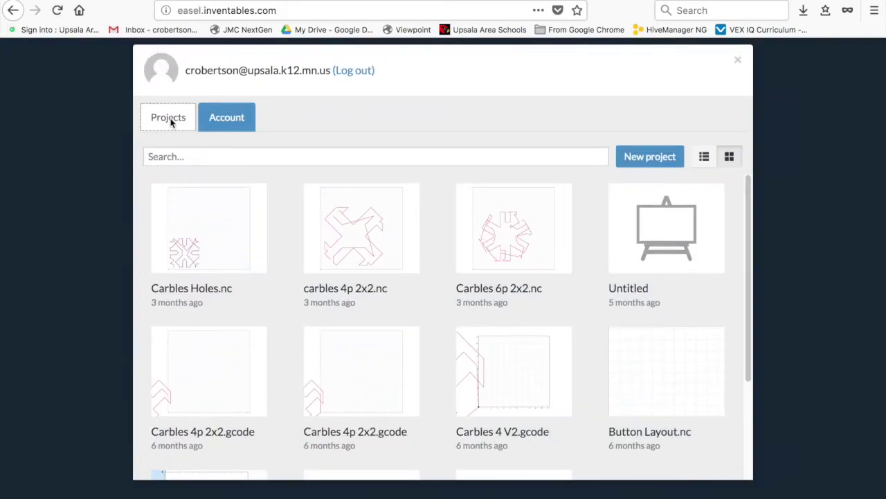
- Look through the existing projects and create a new project
left_click(243, 122)
left_click(166, 117)
scroll(492, 347, "down", 3)
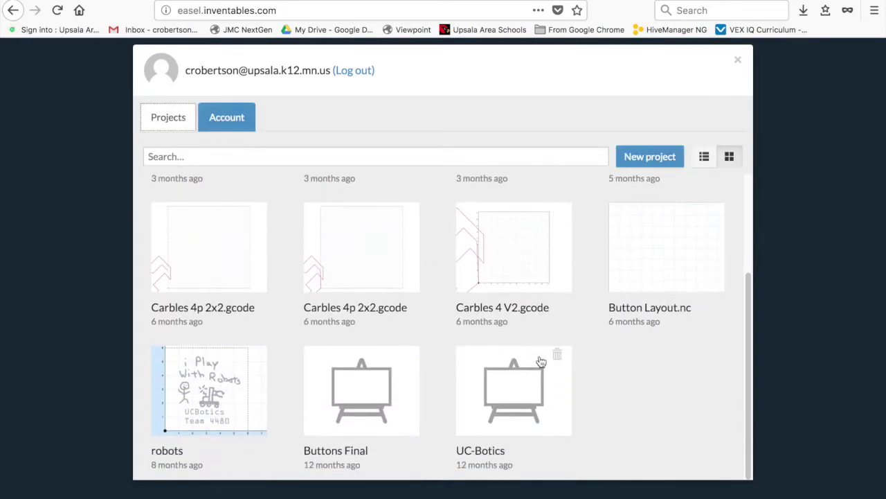
scroll(487, 173, "up", 3)
left_click(651, 155)
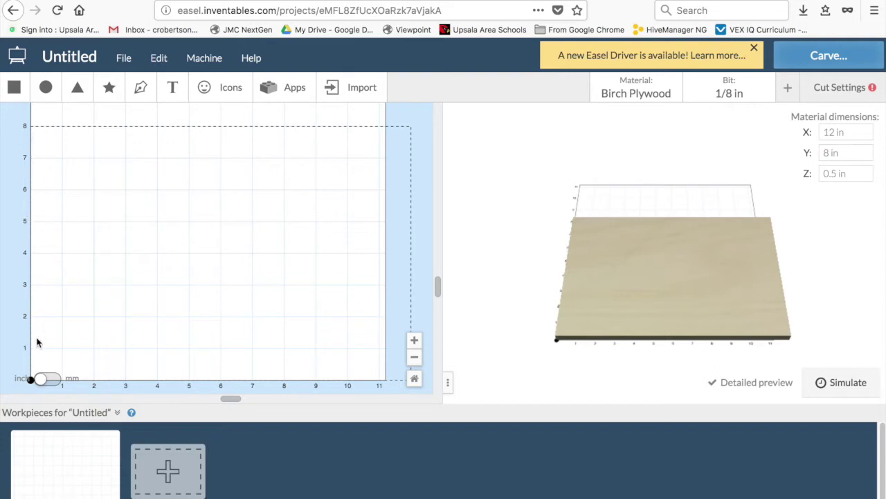
- Examine the board's X, Y and Z material dimensions and the available bit options
left_click_drag(686, 280, 651, 325)
left_click_drag(849, 132, 809, 132)
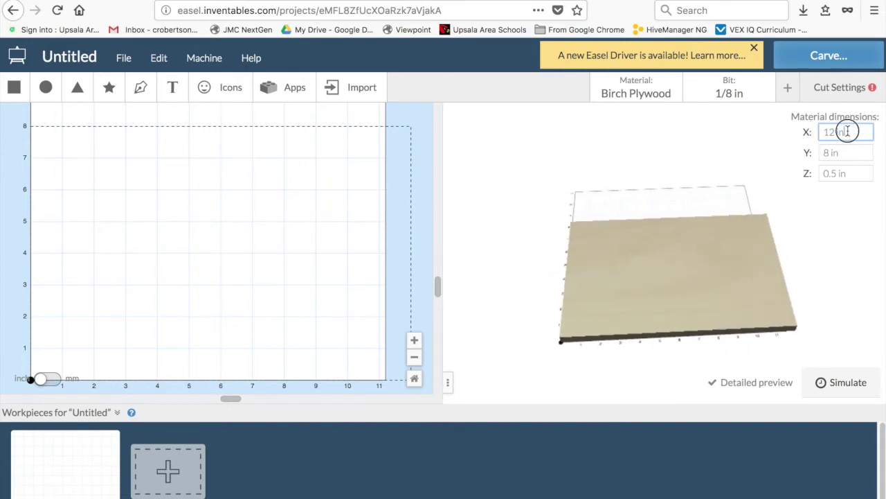
left_click_drag(862, 152, 806, 153)
left_click_drag(875, 174, 833, 177)
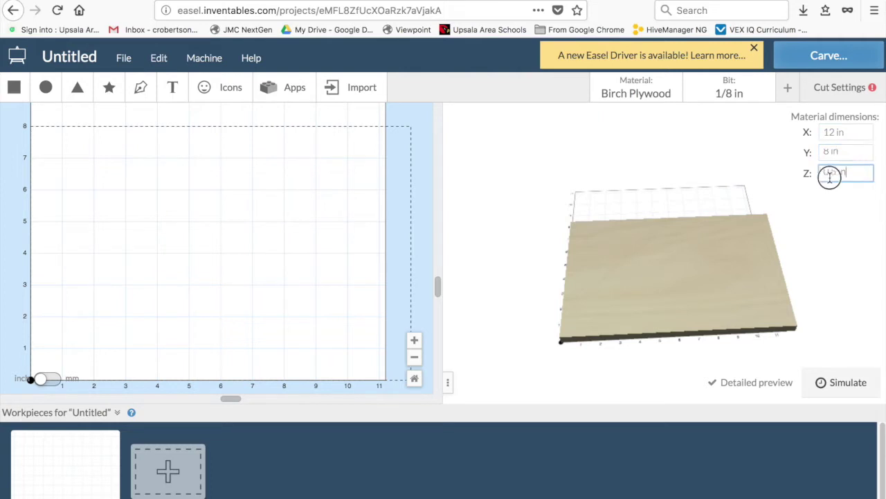
left_click(842, 176)
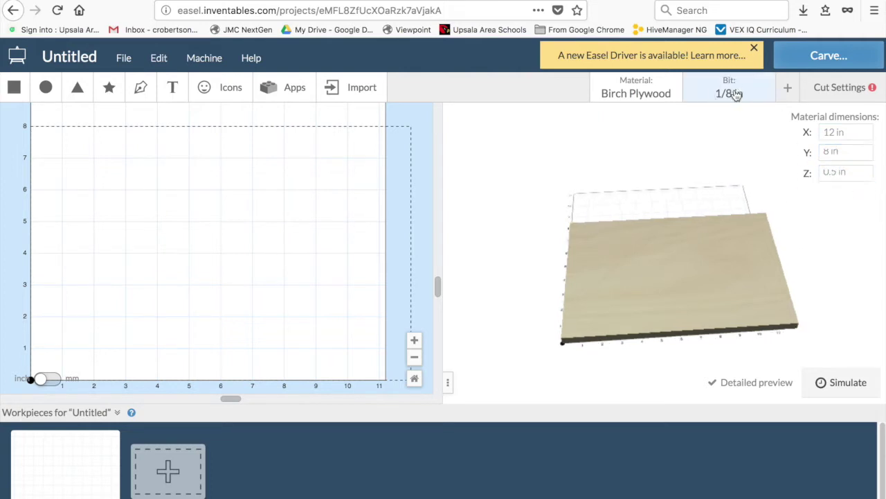
left_click(736, 94)
left_click(723, 91)
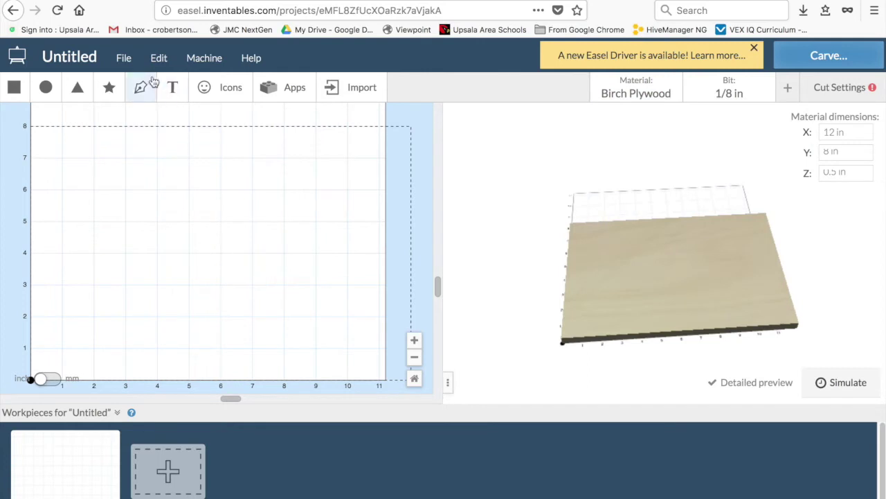
- Add a text object in the Code Pro font and replace its placeholder with the person's title and surname in capitals
left_click(173, 87)
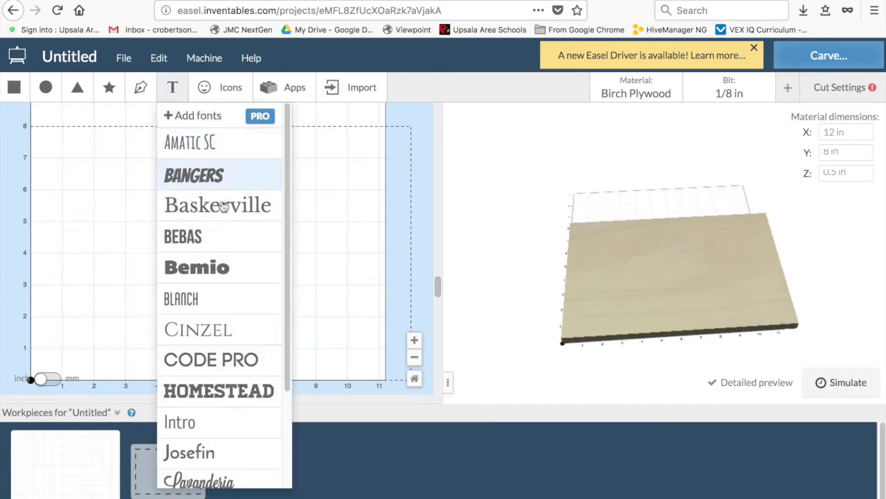
scroll(231, 220, "down", 3)
left_click(225, 257)
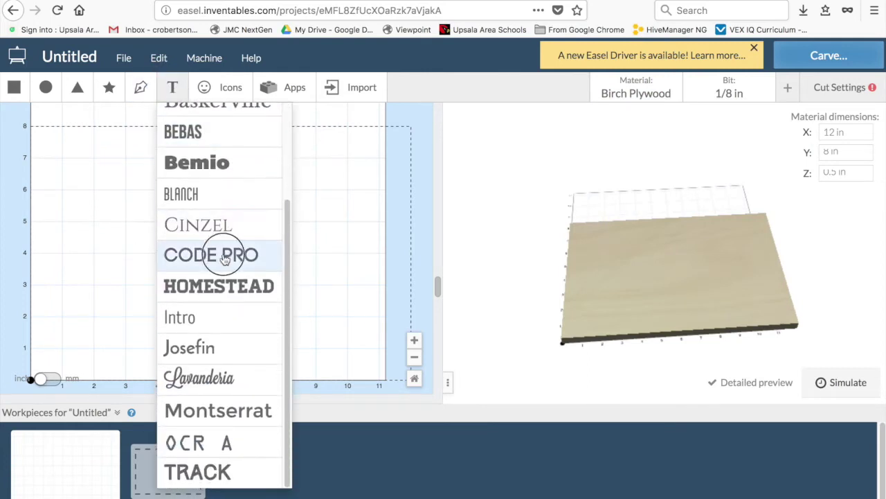
double_click(119, 321)
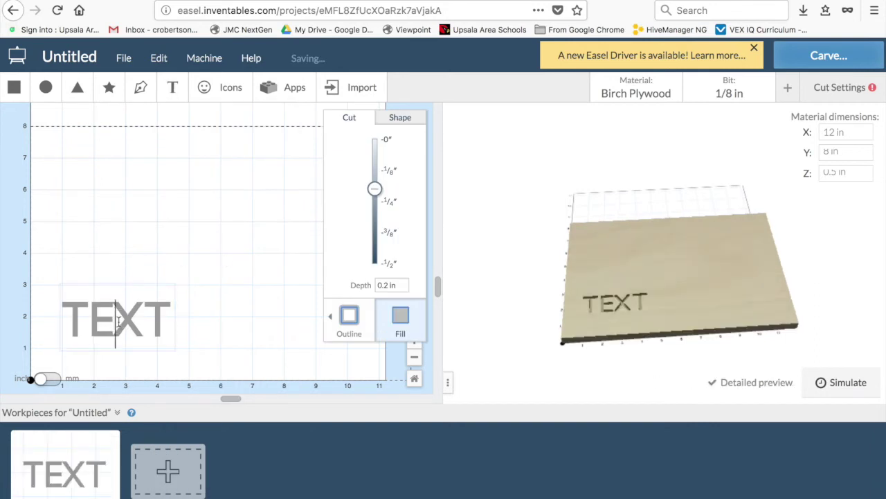
type("MR. ROBERTSON")
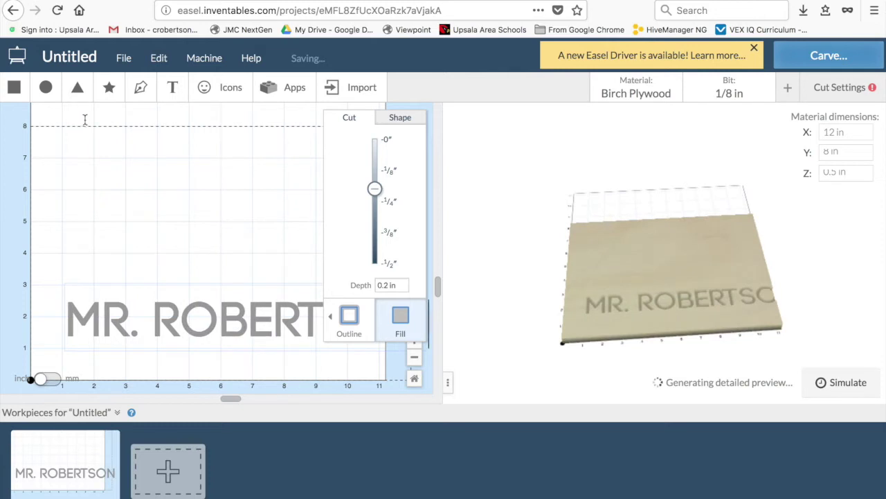
- Move the name text up near the board's upper edge and widen the design area to show all of it
left_click(176, 251)
left_click_drag(200, 312, 162, 161)
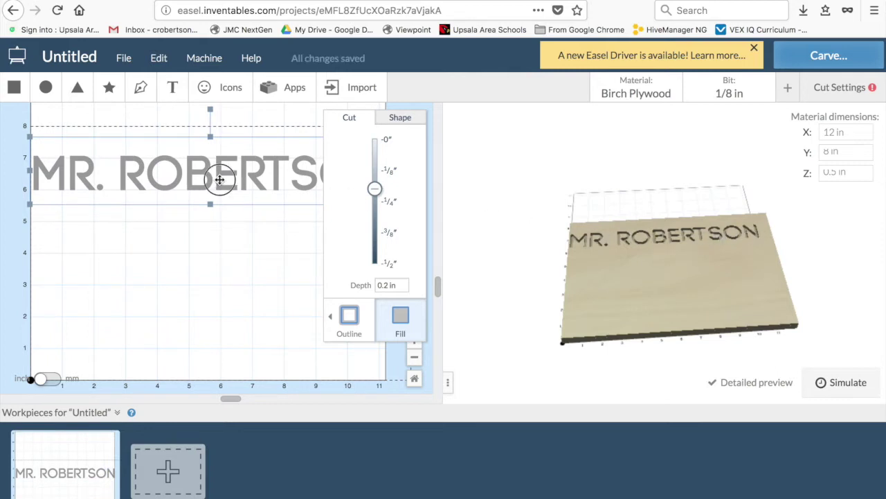
left_click_drag(219, 180, 227, 184)
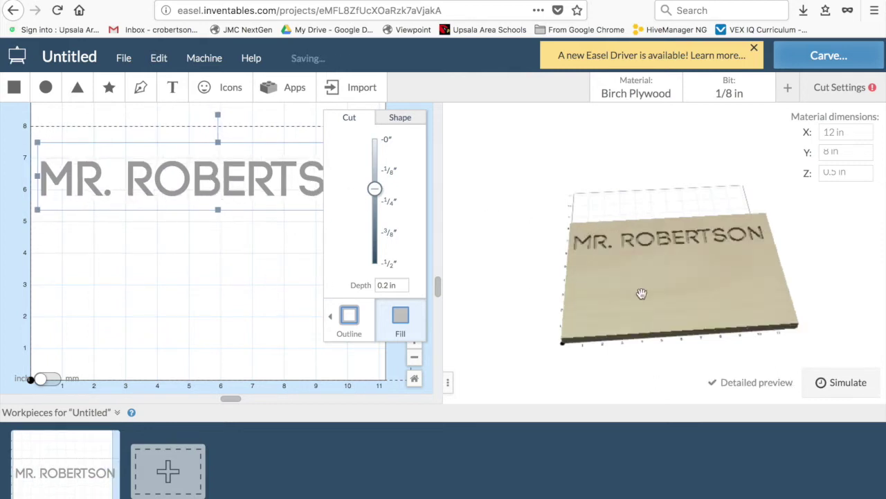
left_click_drag(448, 382, 550, 380)
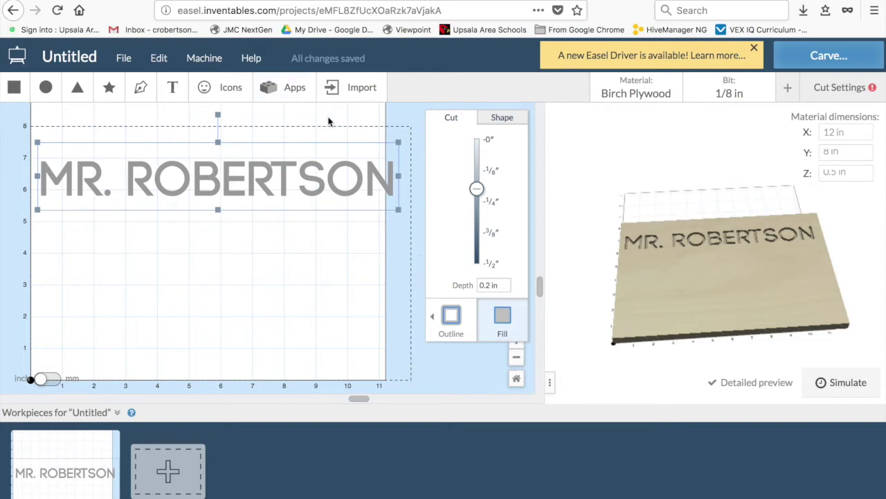
left_click(425, 383)
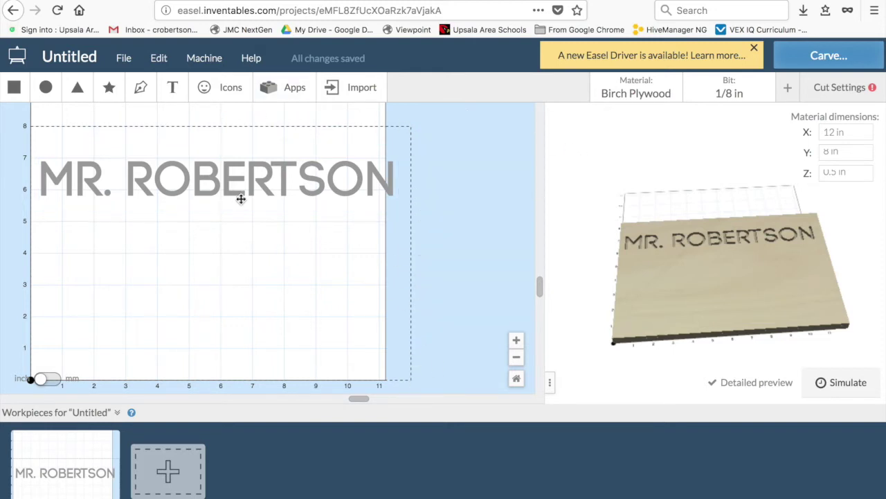
- Set the machine's work area to 30 in in X and 30 in in Y
left_click(207, 56)
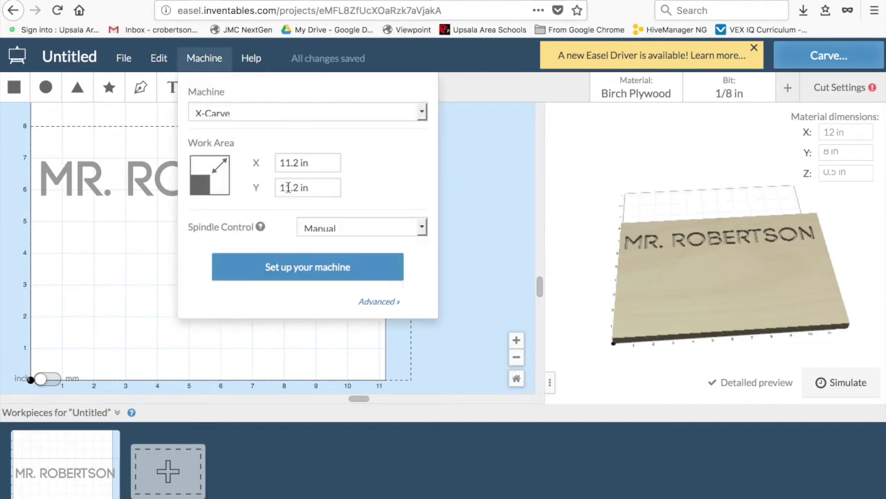
left_click_drag(321, 164, 273, 164)
left_click_drag(313, 185, 223, 181)
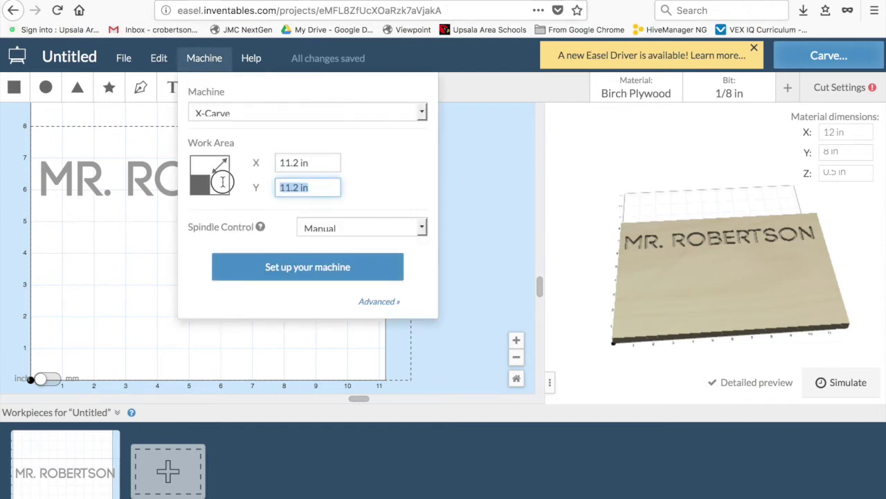
left_click_drag(310, 166, 265, 164)
type("30")
key("Tab")
type("30")
key("Tab")
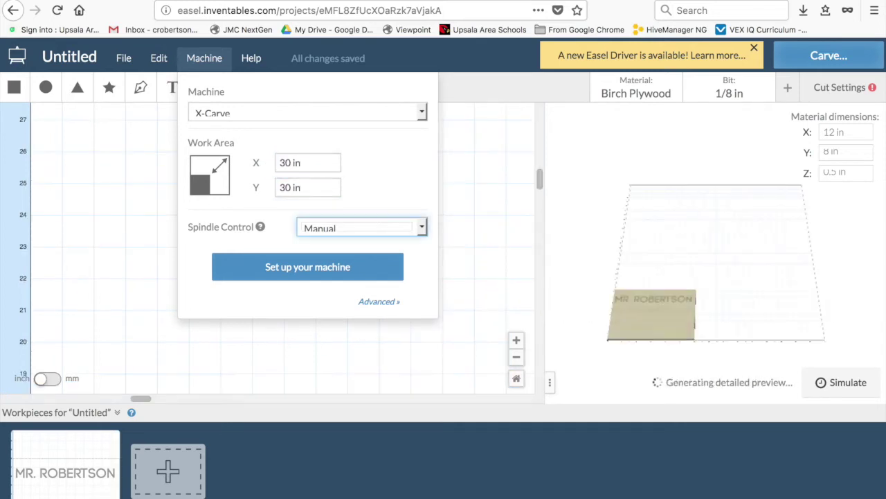
- Reduce the name text's height slightly and reselect the text
left_click_drag(539, 347, 458, 348)
left_click_drag(666, 189, 717, 324)
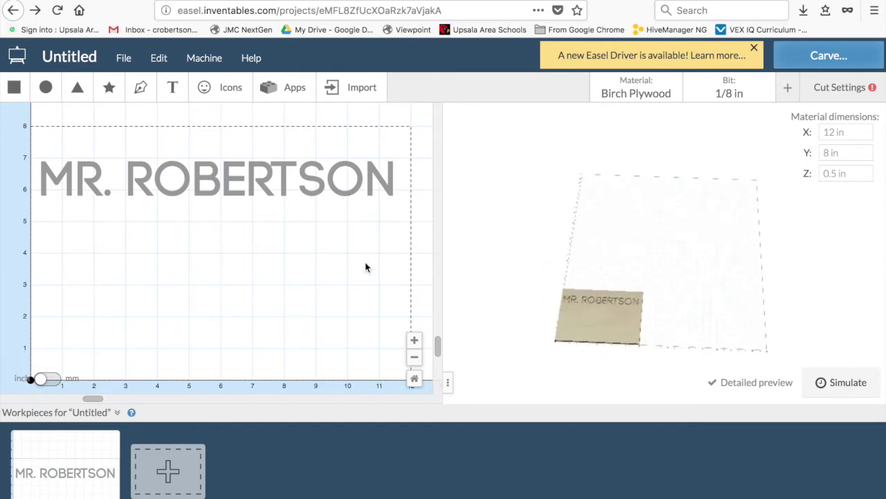
left_click(164, 193)
mouse_move(218, 207)
left_mouse_down()
mouse_move(220, 303)
mouse_move(222, 200)
left_mouse_up()
left_click(224, 178)
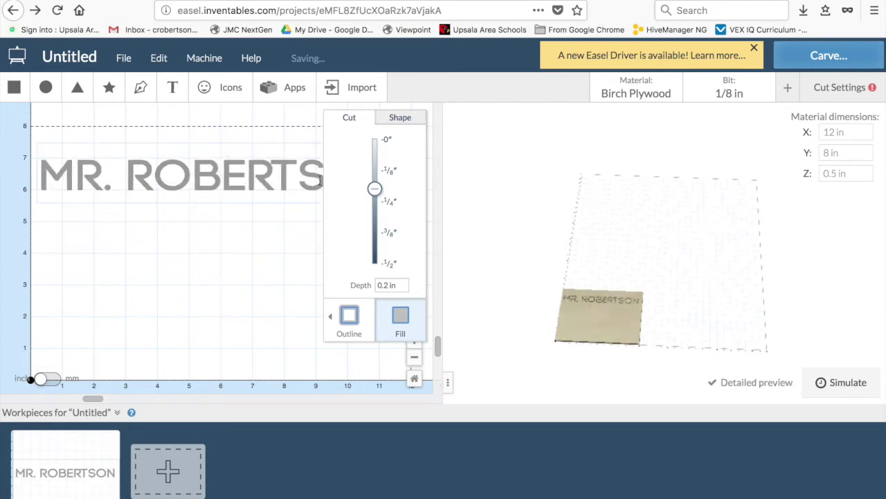
left_click(212, 239)
left_click(226, 178)
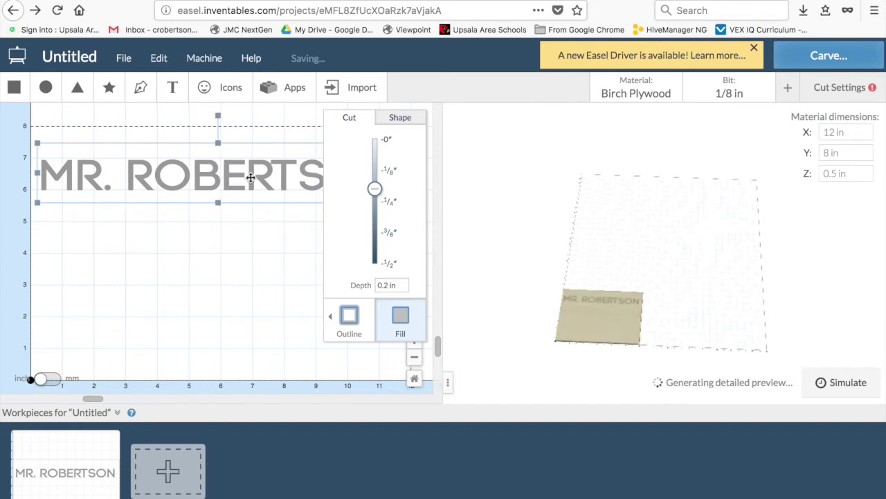
- Try a very shallow cut and a full 0.5 in cut on the name text, settling on a depth of 0.25 in
left_click_drag(458, 367, 556, 378)
left_click_drag(482, 197, 485, 151)
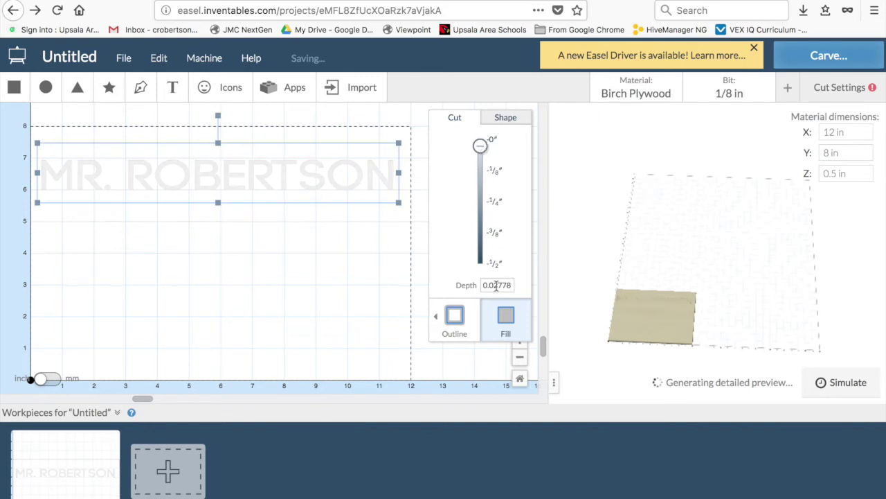
left_click_drag(487, 148, 485, 265)
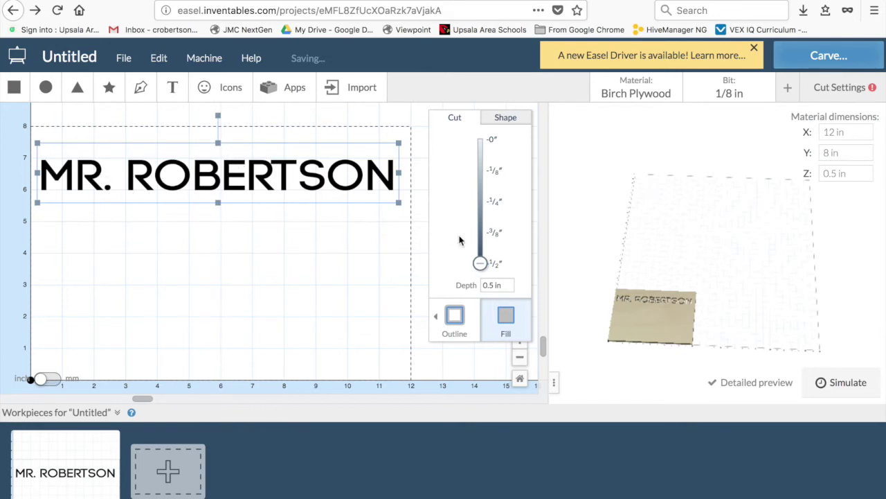
left_click_drag(481, 265, 493, 204)
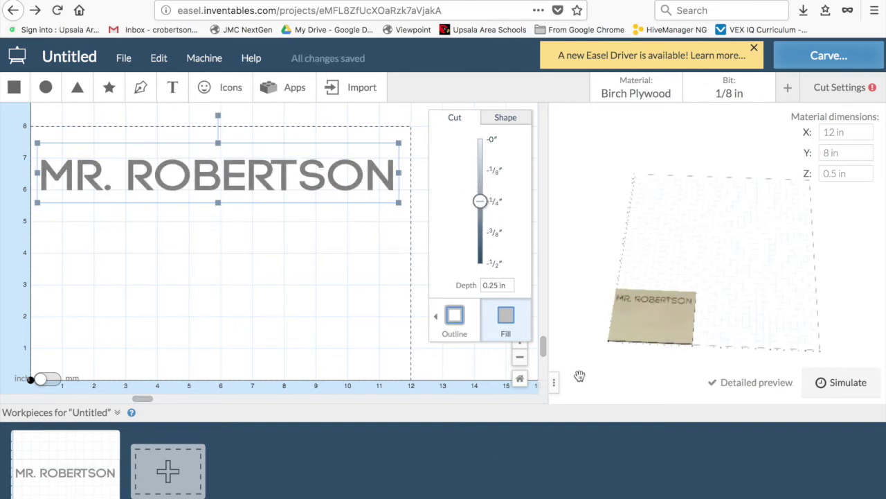
- Inspect the carved lettering up close in the 3D preview and change the cutting bit to the 60° V bit
scroll(676, 329, "up", 5)
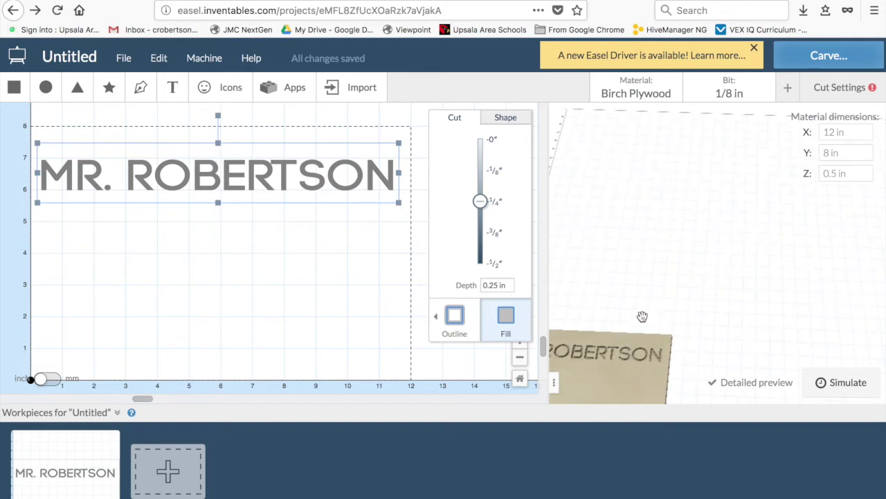
scroll(721, 201, "down", 5)
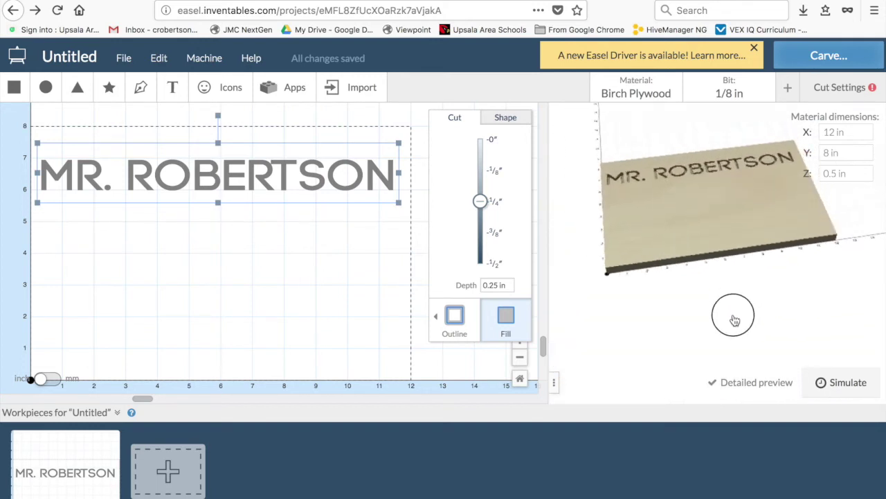
scroll(726, 228, "up", 5)
left_click_drag(719, 298, 727, 162)
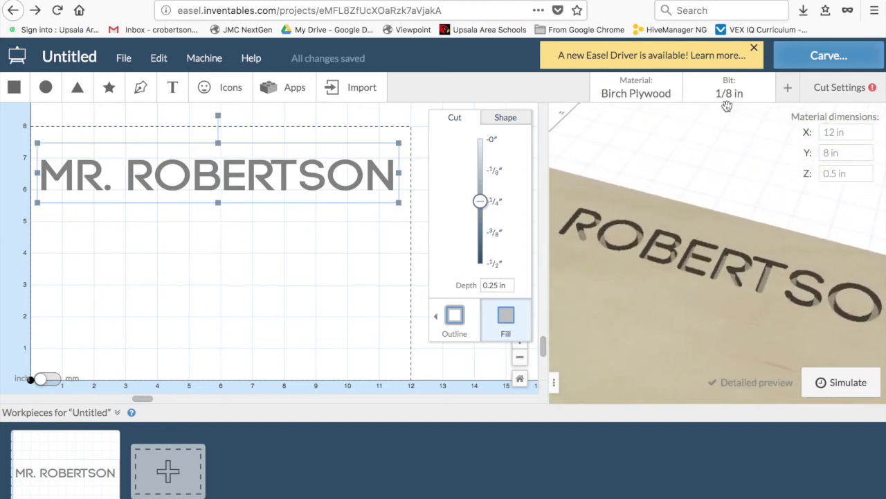
left_click(729, 88)
scroll(651, 354, "down", 2)
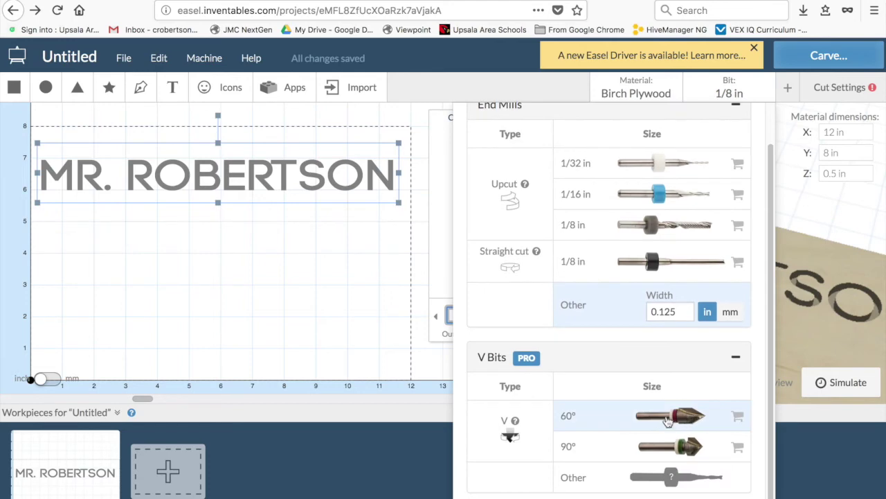
left_click(671, 415)
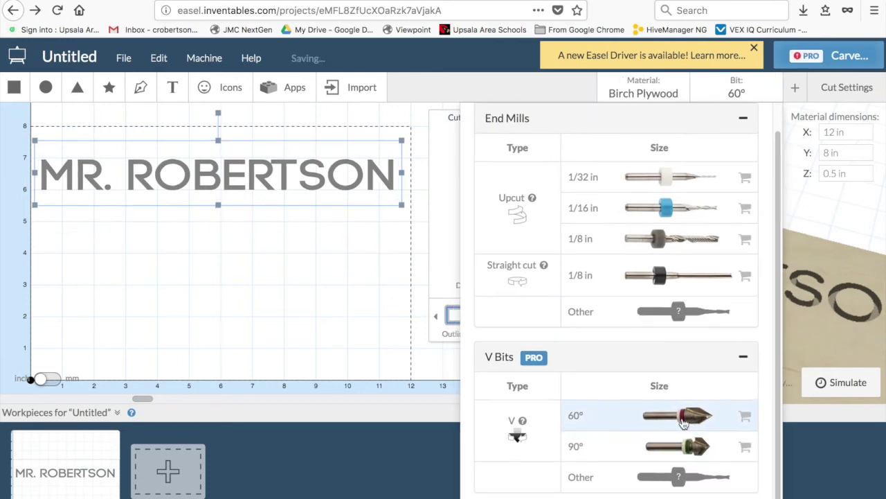
- Close the bit selection and reduce the name text's cut depth to 0.175 in, checking the carving in the 3D preview
left_click(846, 230)
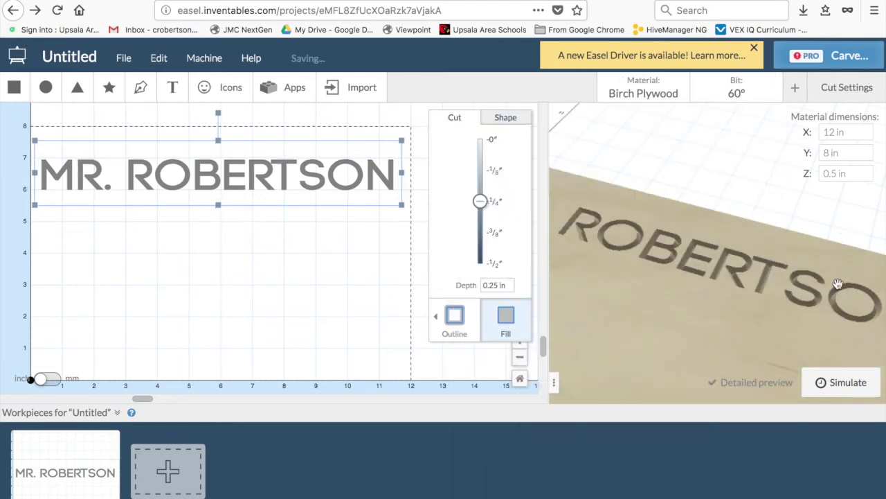
left_click_drag(819, 298, 824, 250)
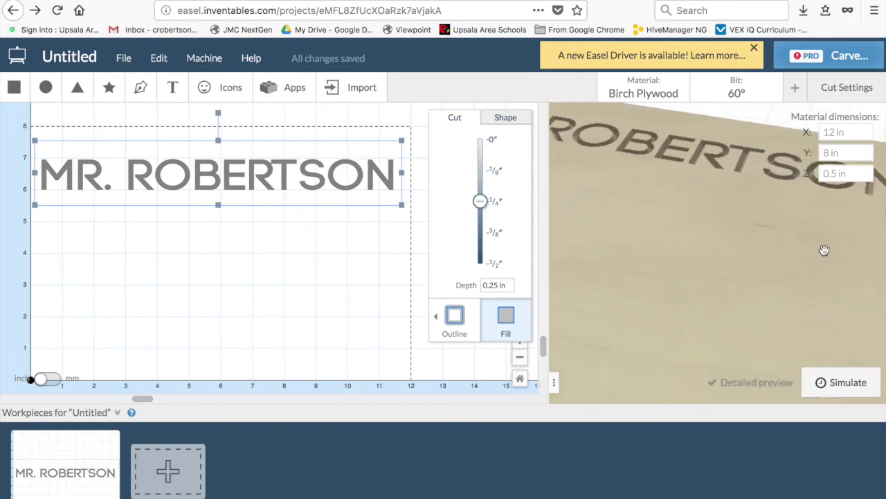
left_click_drag(482, 202, 480, 182)
left_click_drag(707, 172, 824, 284)
left_click(287, 246)
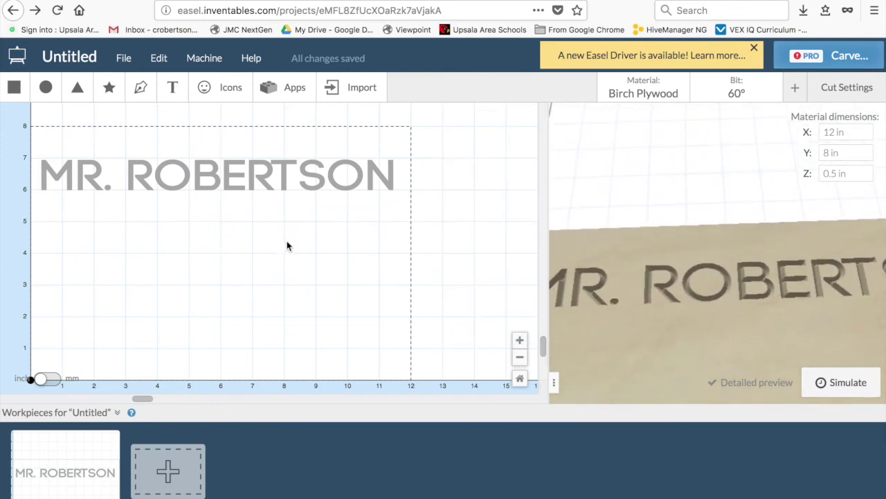
- Add a filled rectangle about 5 in wide and 2 in tall below the name text and set its cut depth to about 0.053 in
scroll(365, 317, "up", 3)
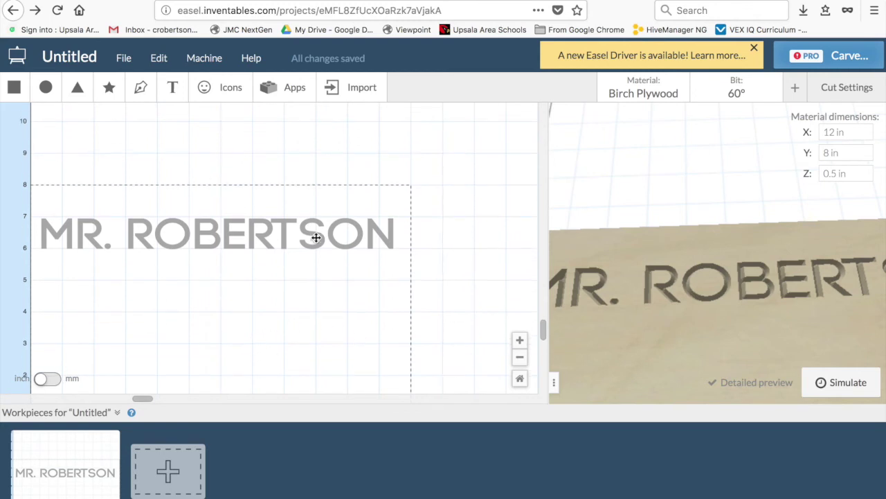
left_click(14, 87)
left_click_drag(94, 363, 274, 317)
right_click_drag(748, 336, 729, 297)
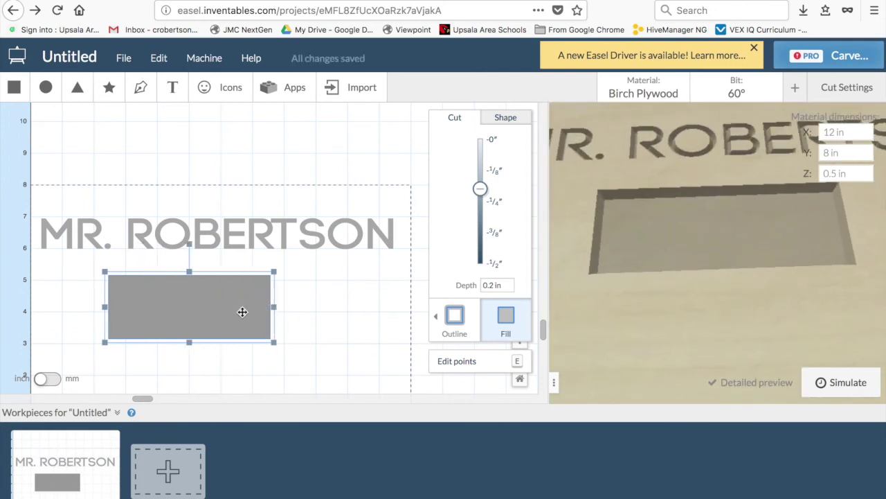
left_click_drag(480, 188, 485, 158)
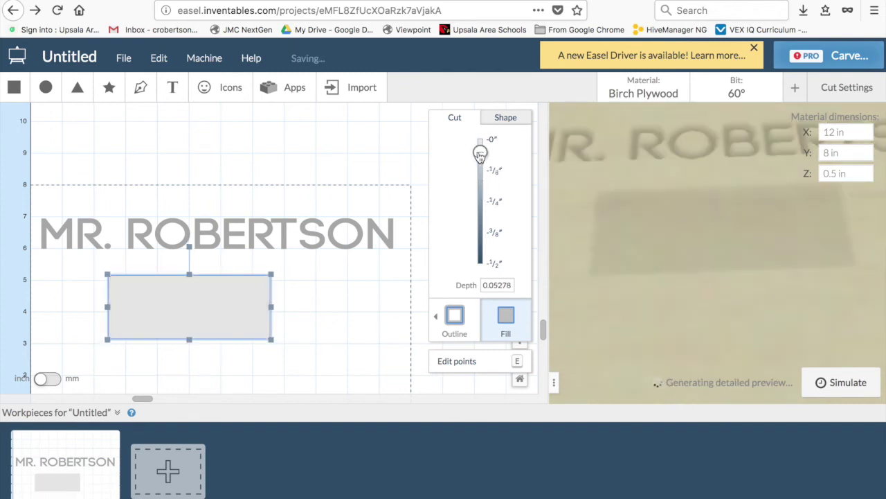
- Add a filled circle about 2 in across and place it in the middle of the shallow rectangle
left_click(45, 87)
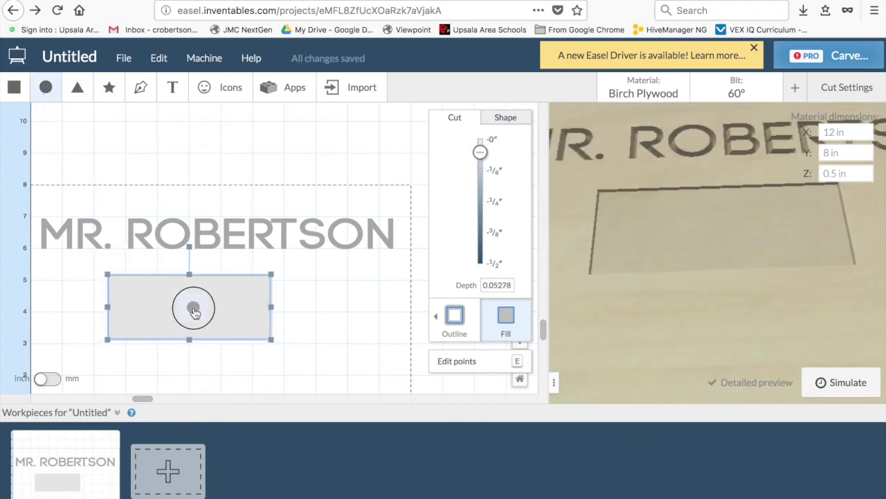
left_click(45, 88)
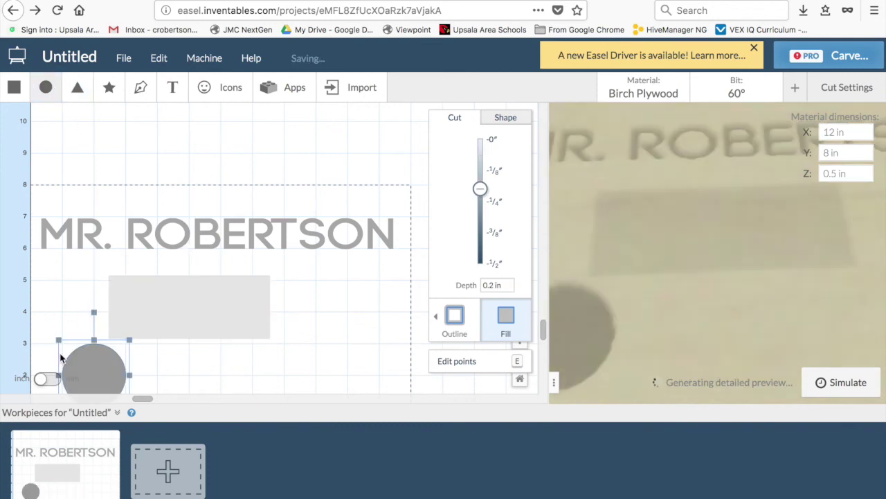
mouse_move(188, 316)
left_mouse_down()
mouse_move(201, 293)
mouse_move(192, 305)
left_mouse_up()
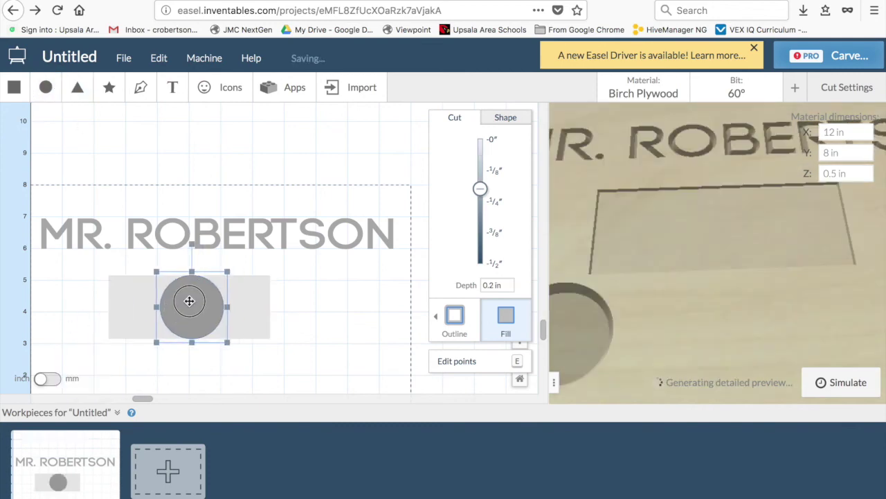
- Set the material dimensions to 12 in X, 4 in Y and 1 in Z, and delete the rectangle and circle
left_click(814, 133)
left_click(864, 159)
left_click(812, 132)
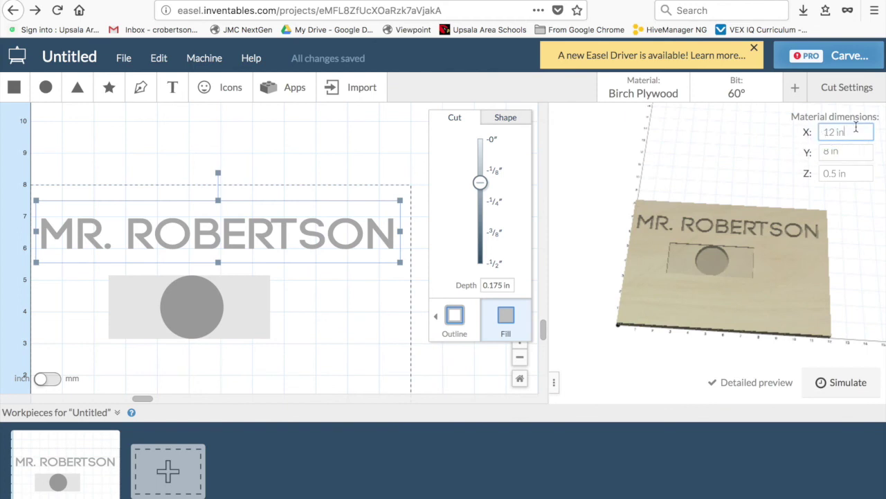
left_click_drag(835, 129, 812, 132)
key("Tab")
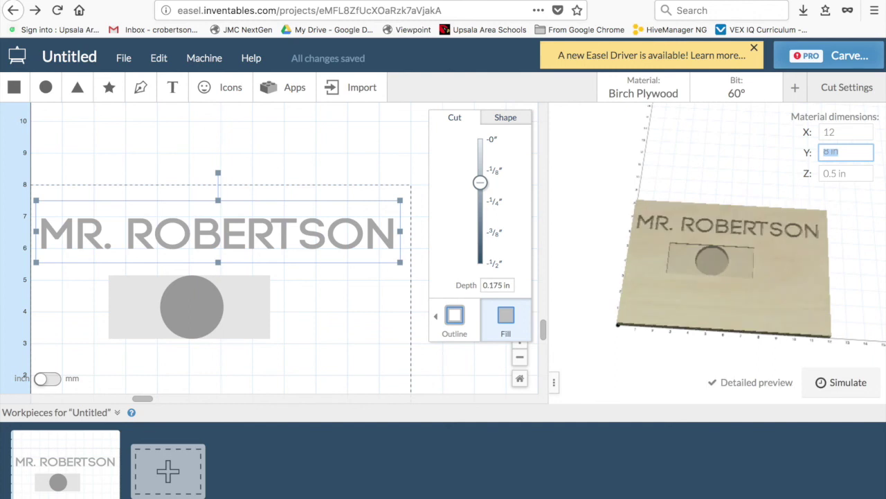
type("4")
key("Tab")
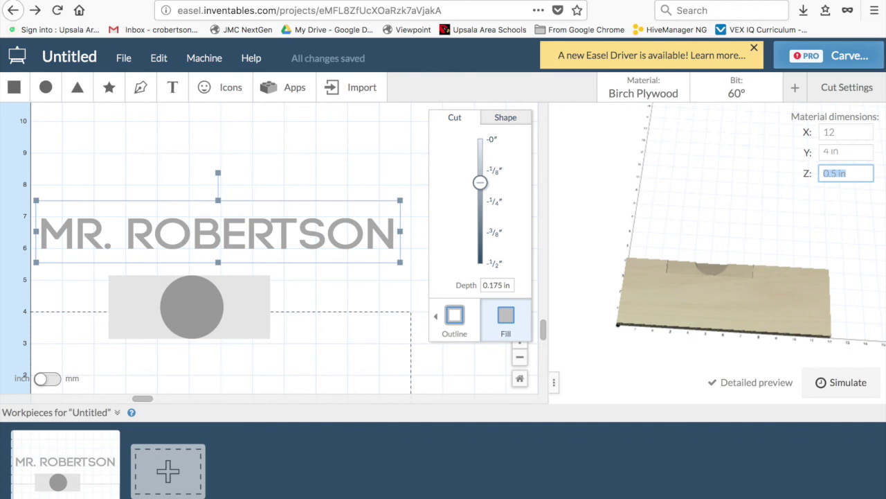
type("1")
left_click(216, 300)
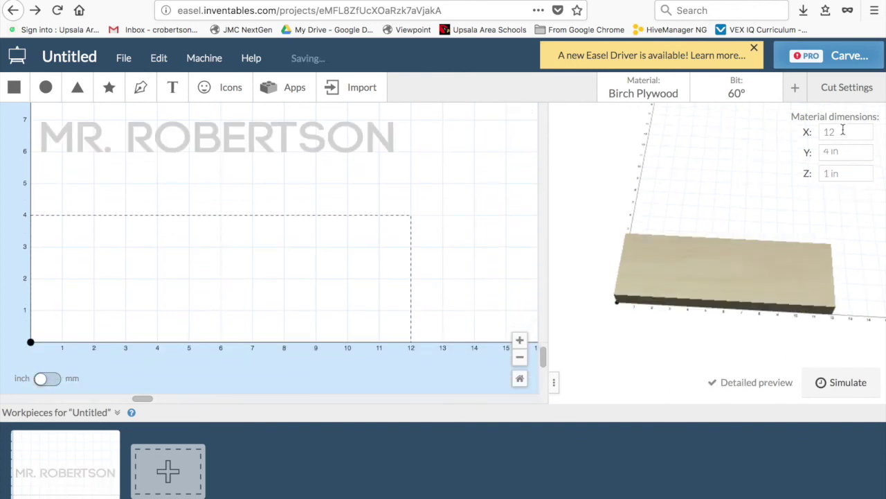